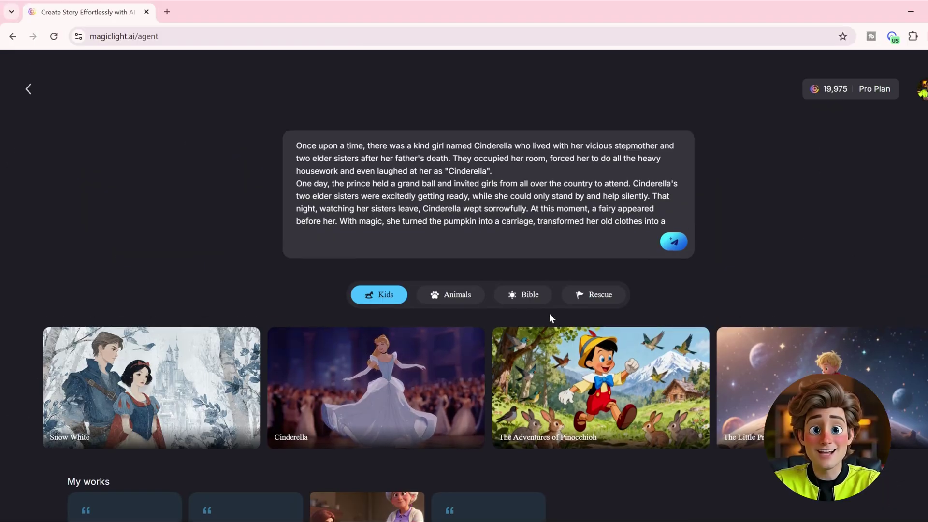
Replace the Cinderella text with the prompt for a 1-minute story video about Eli's airplane adventure and submit it.
{"action": "scroll", "coordinate": [550, 313], "scroll_direction": "up", "scroll_amount": 3}
{"action": "scroll", "coordinate": [608, 310], "scroll_direction": "down", "scroll_amount": 3}
{"action": "key", "text": "ctrl+a"}
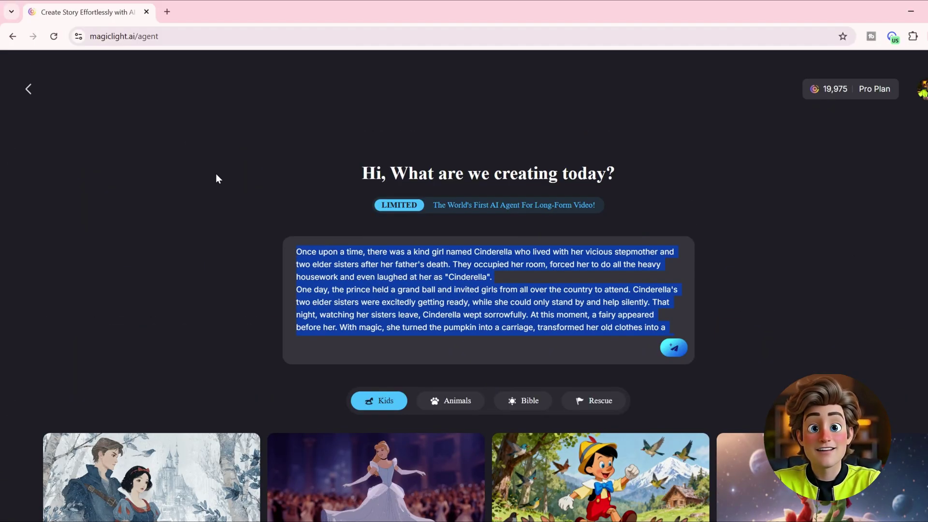
{"action": "key", "text": "BackSpace"}
{"action": "key", "text": "ctrl+v"}
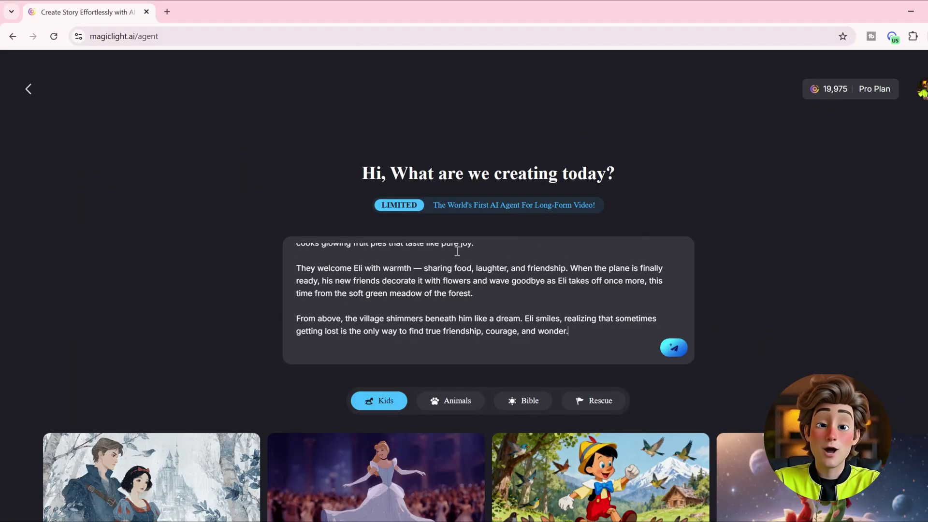
{"action": "scroll", "coordinate": [470, 283], "scroll_direction": "up", "scroll_amount": 5}
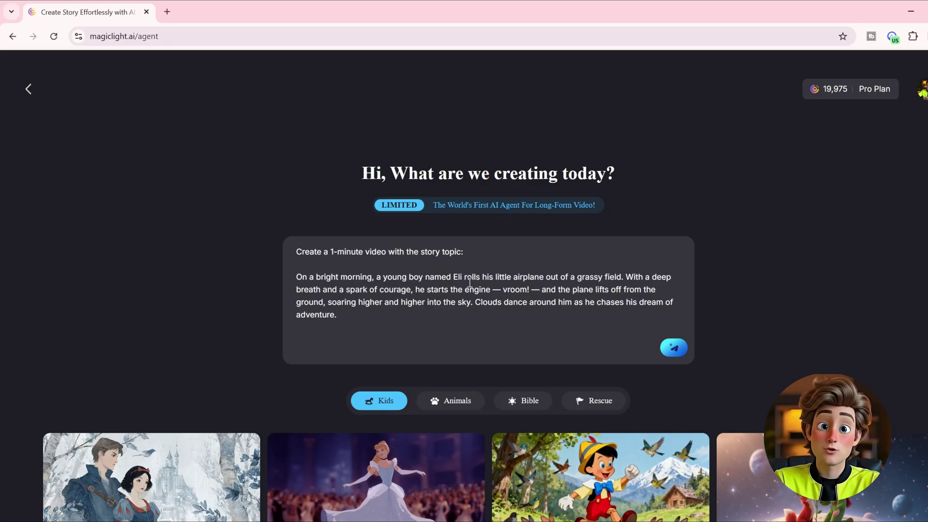
{"action": "left_click", "coordinate": [677, 349]}
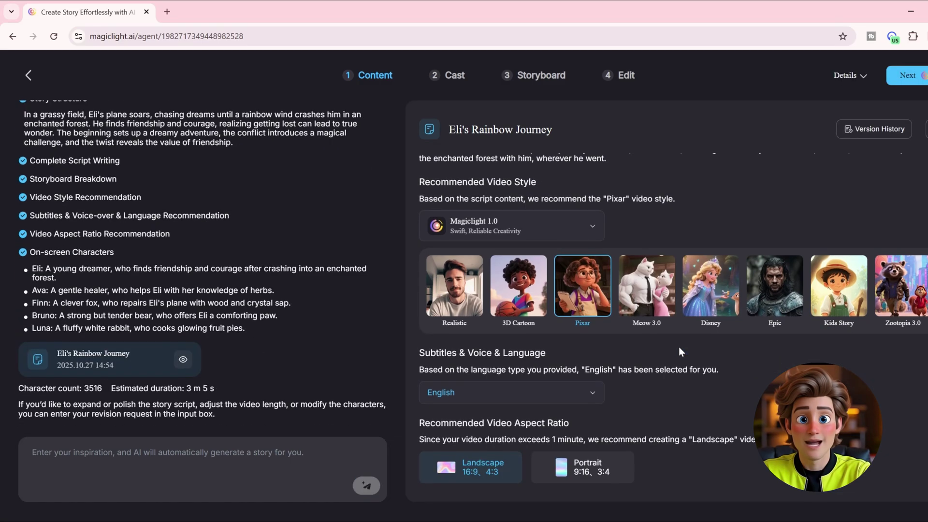
Keep the Magiclight 1.0 model, continue to the cast stage and auto-cast all detected characters.
{"action": "left_click", "coordinate": [572, 227]}
{"action": "left_click", "coordinate": [527, 285]}
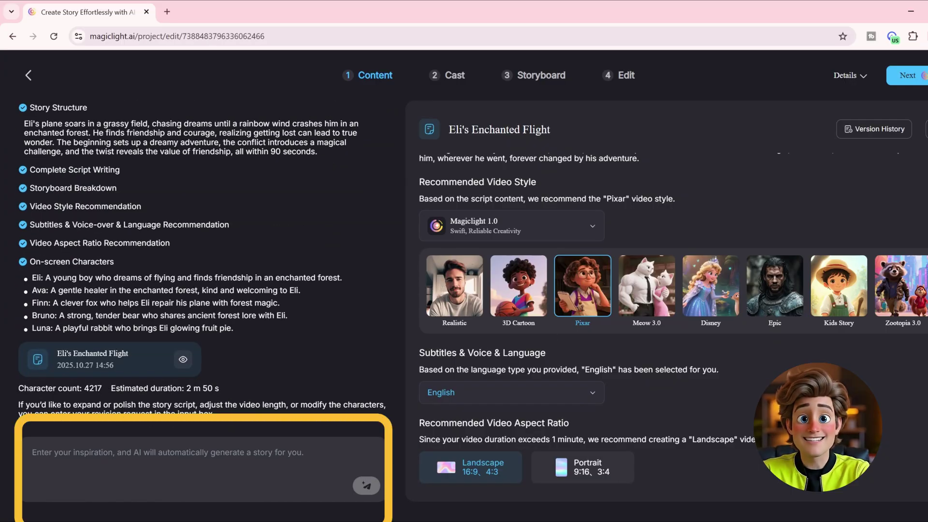
{"action": "left_click", "coordinate": [908, 75]}
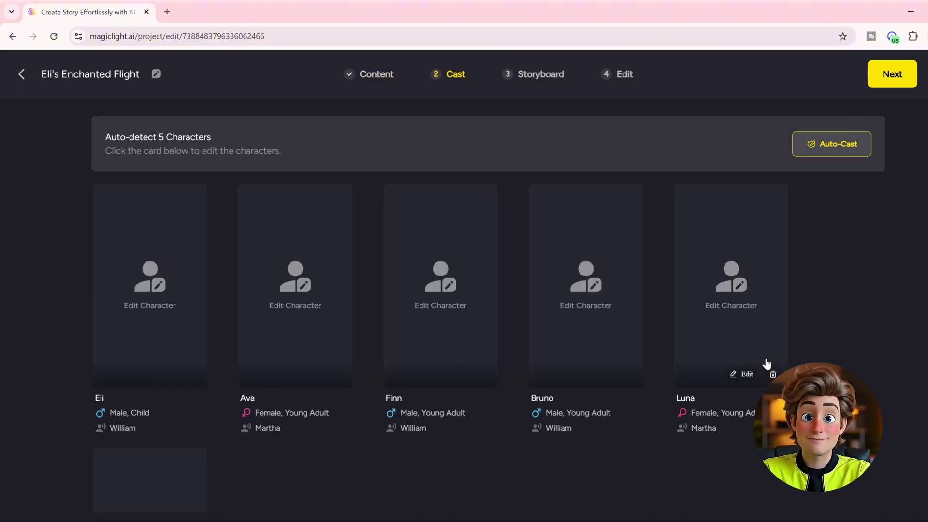
{"action": "left_click", "coordinate": [839, 148]}
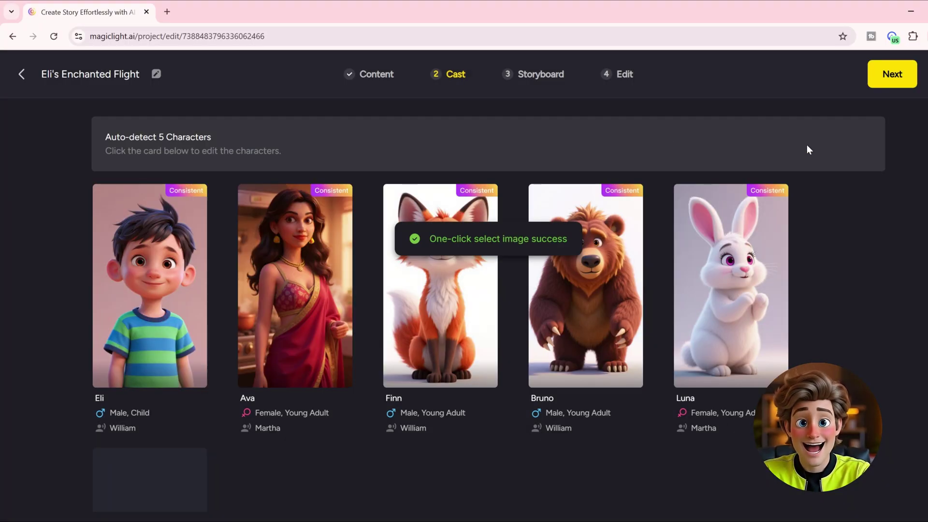
Browse the character library for Eli and start creating a new custom character.
{"action": "mouse_move", "coordinate": [130, 341]}
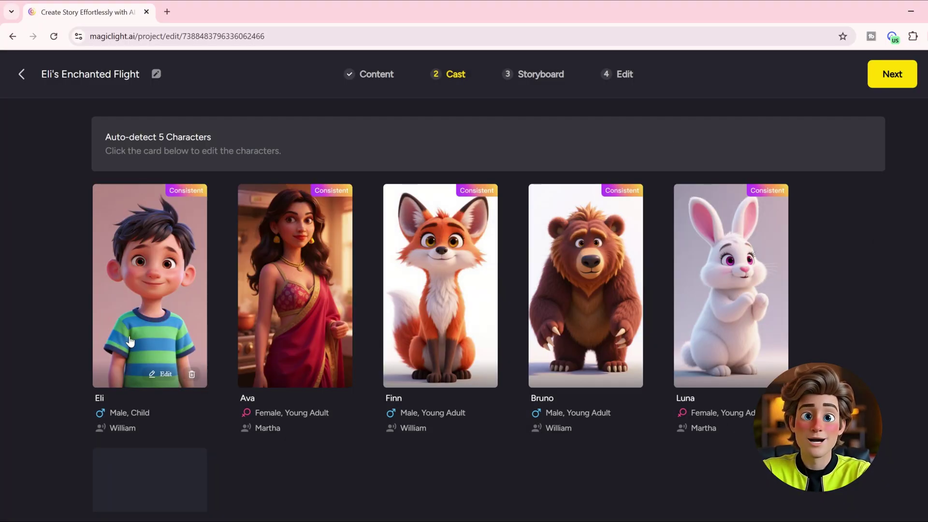
{"action": "left_click", "coordinate": [170, 295]}
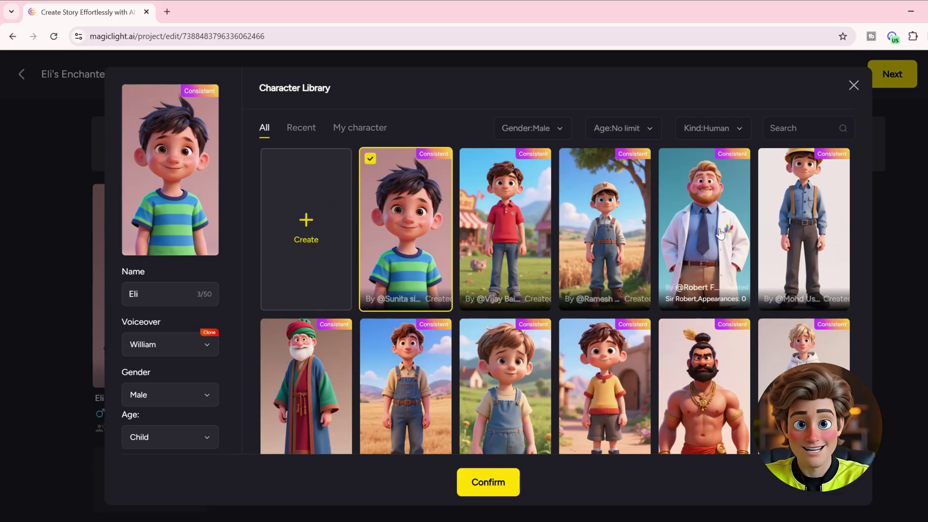
{"action": "scroll", "coordinate": [721, 233], "scroll_direction": "down", "scroll_amount": 10}
{"action": "scroll", "coordinate": [720, 233], "scroll_direction": "down", "scroll_amount": 10}
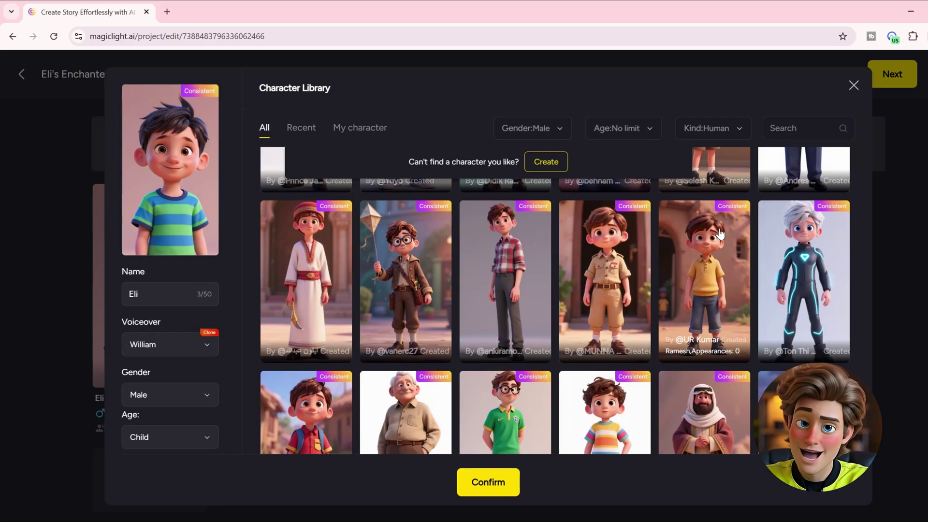
{"action": "scroll", "coordinate": [720, 233], "scroll_direction": "down", "scroll_amount": 5}
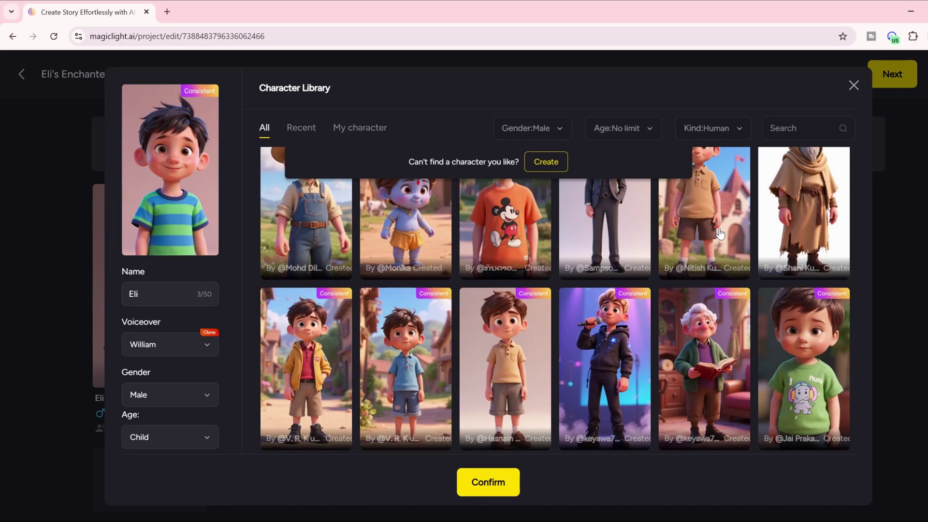
{"action": "left_click", "coordinate": [547, 162]}
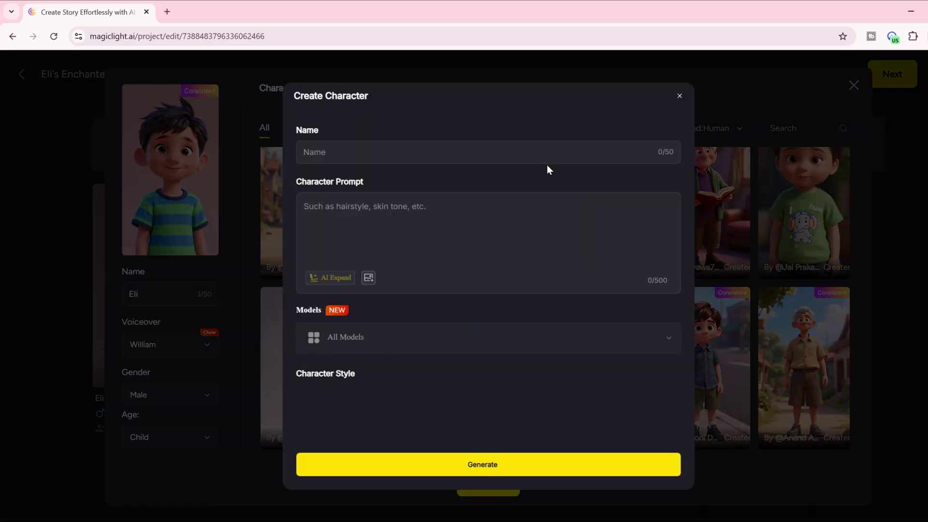
Generate Eli as a 9-year-old boy pilot with messy chestnut hair, bright blue eyes and freckles, and apply him to the cast.
{"action": "left_click", "coordinate": [357, 217]}
{"action": "type", "text": "Eli, a 9-year-old boy pilot with messy chestnut hair, bright blue eyes, and a few freckles. He wears a caramel-brown leather aviator jacket with star patches, a cream shirt, khaki shorts, and dark brown boots. Bronze goggles rest on his forehead, and a small compass hangs from his neck — a brave, curious boy who dreams of flying beyond the clouds."}
{"action": "scroll", "coordinate": [469, 373], "scroll_direction": "down", "scroll_amount": 1}
{"action": "left_click", "coordinate": [476, 467]}
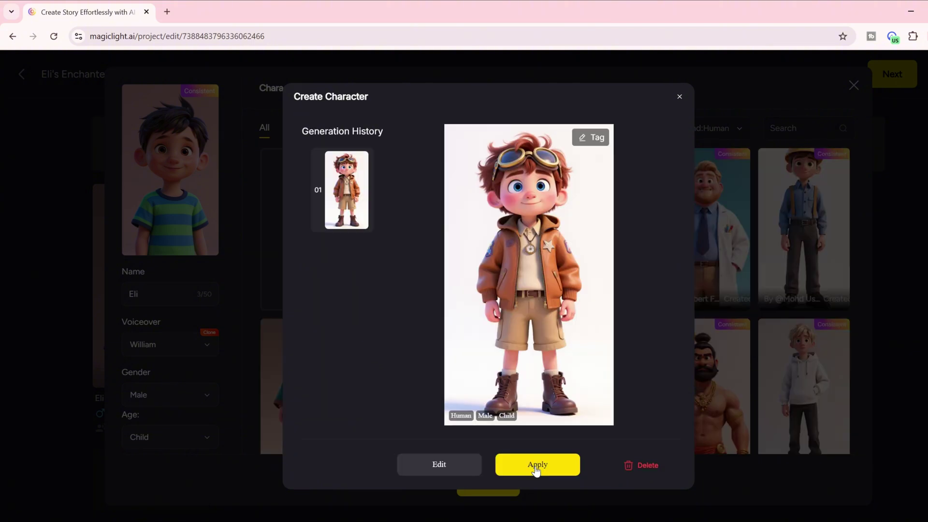
{"action": "left_click", "coordinate": [537, 462]}
{"action": "left_click", "coordinate": [494, 479]}
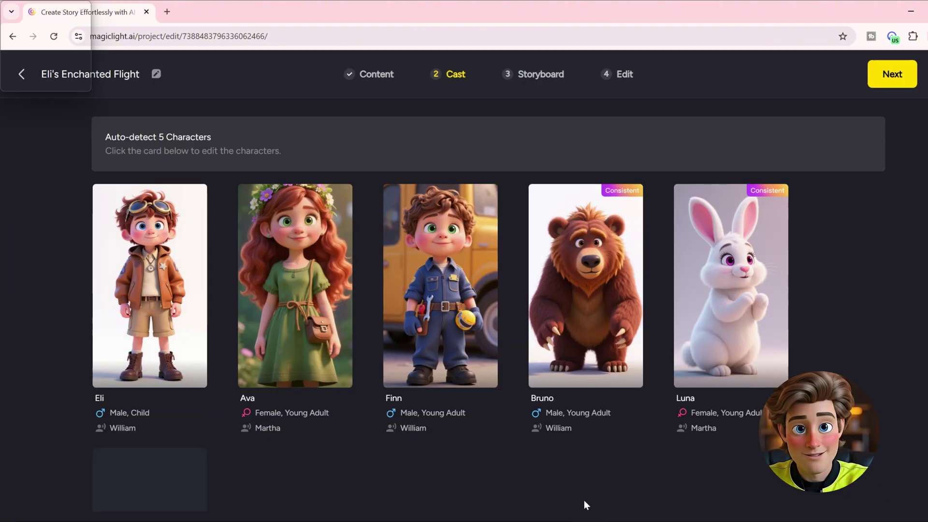
Continue to the storyboard stage and regenerate the workbench shot of Finn and Eli with the scene changed to Wide shot.
{"action": "left_click", "coordinate": [899, 75]}
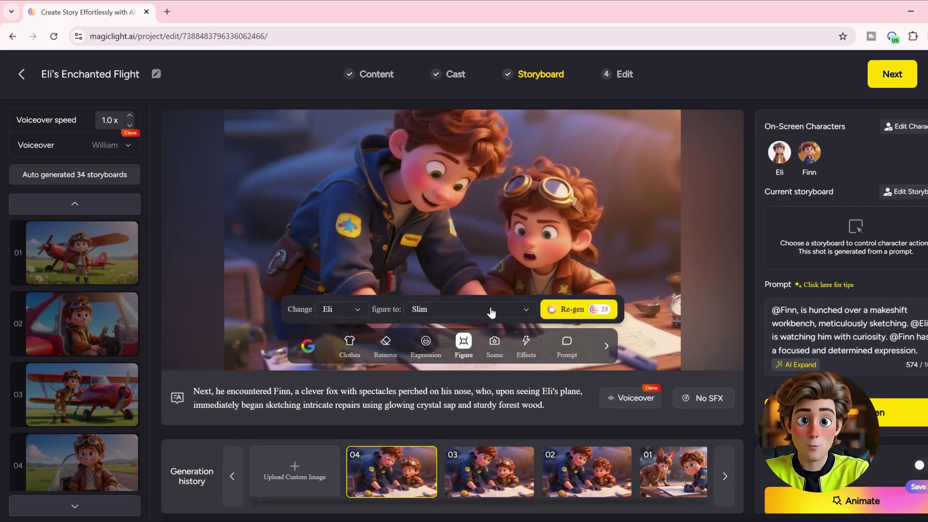
{"action": "left_click", "coordinate": [494, 343]}
{"action": "left_click", "coordinate": [494, 343]}
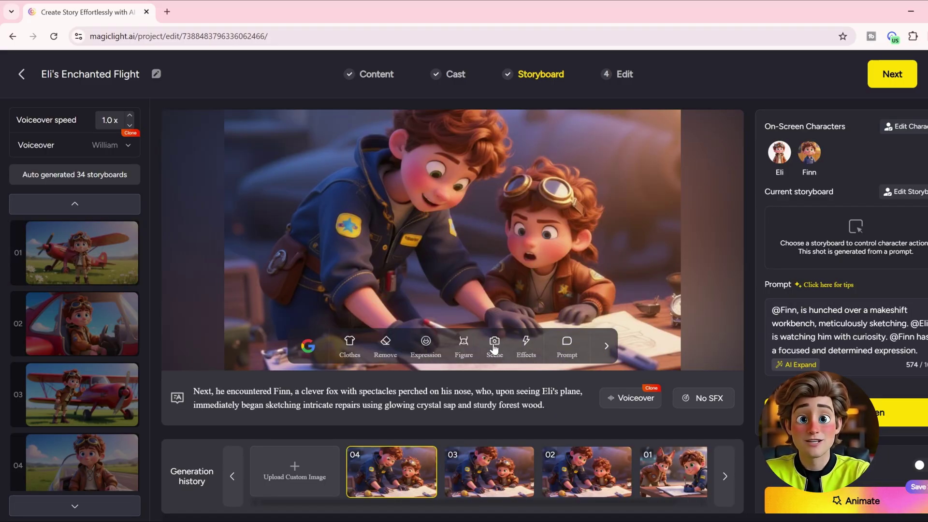
{"action": "left_click", "coordinate": [494, 343]}
{"action": "left_click", "coordinate": [442, 313]}
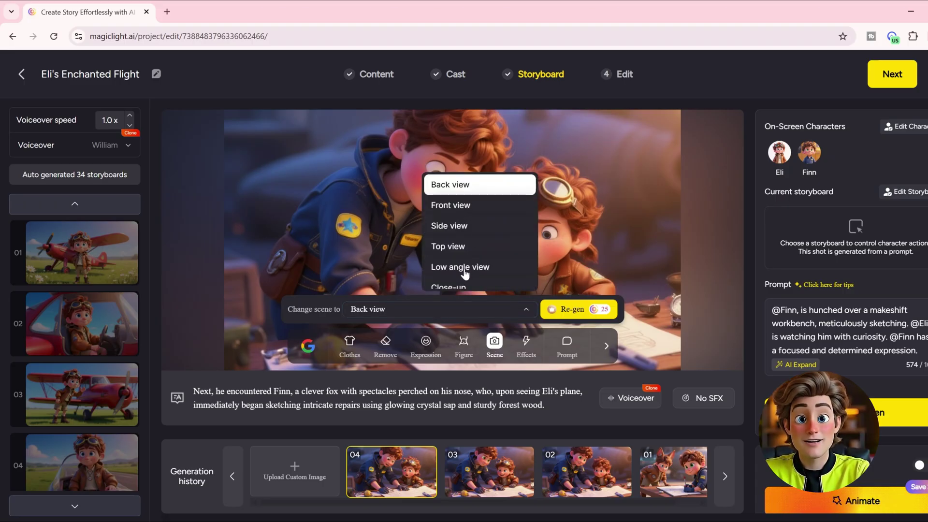
{"action": "scroll", "coordinate": [461, 252], "scroll_direction": "down", "scroll_amount": 2}
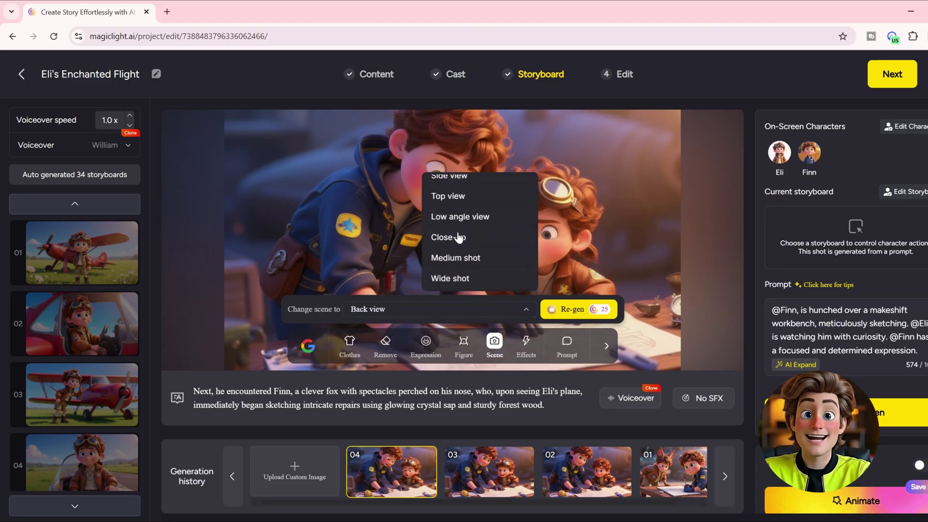
{"action": "left_click", "coordinate": [452, 279]}
{"action": "left_click", "coordinate": [581, 309]}
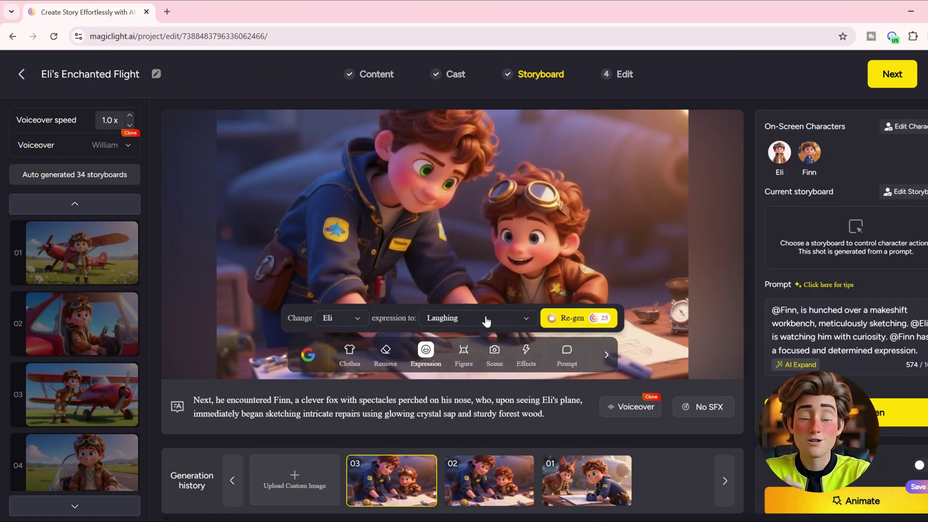
Change Eli's expression to Shocked in the workbench shot and regenerate the image.
{"action": "left_click", "coordinate": [501, 322]}
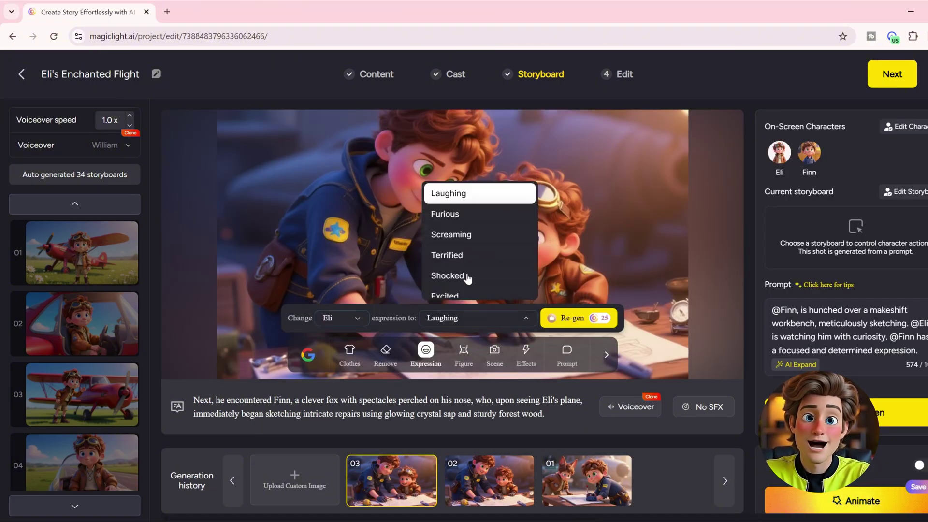
{"action": "left_click", "coordinate": [448, 276]}
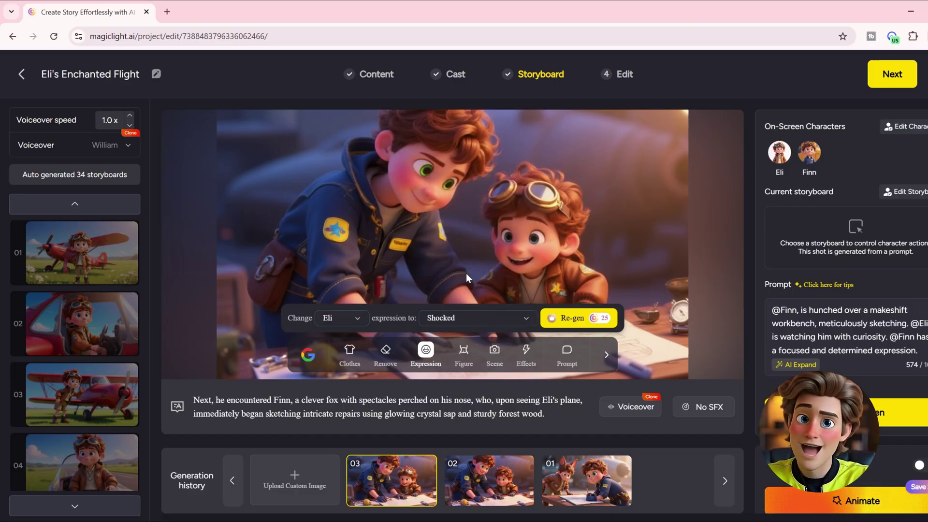
{"action": "left_click", "coordinate": [569, 323]}
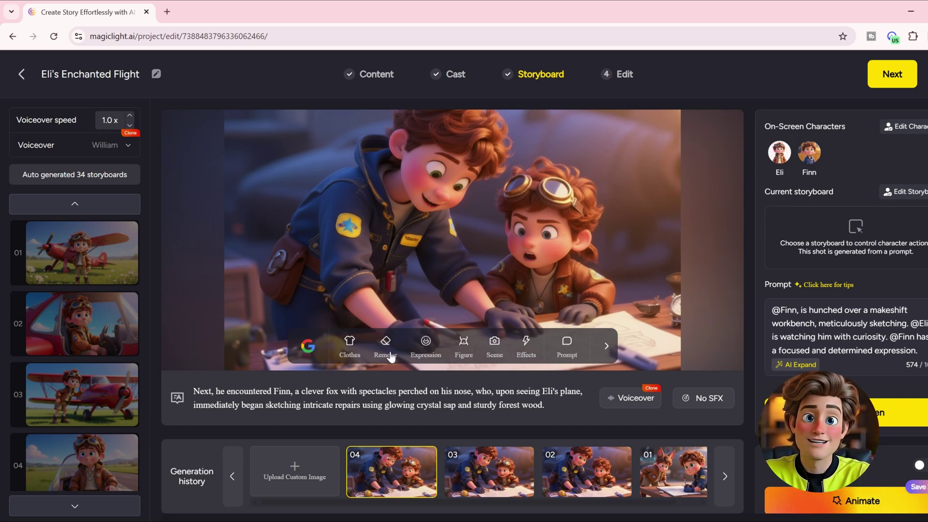
Add the Fog effect to the workbench shot of Finn and Eli and regenerate the image.
{"action": "left_click", "coordinate": [470, 357]}
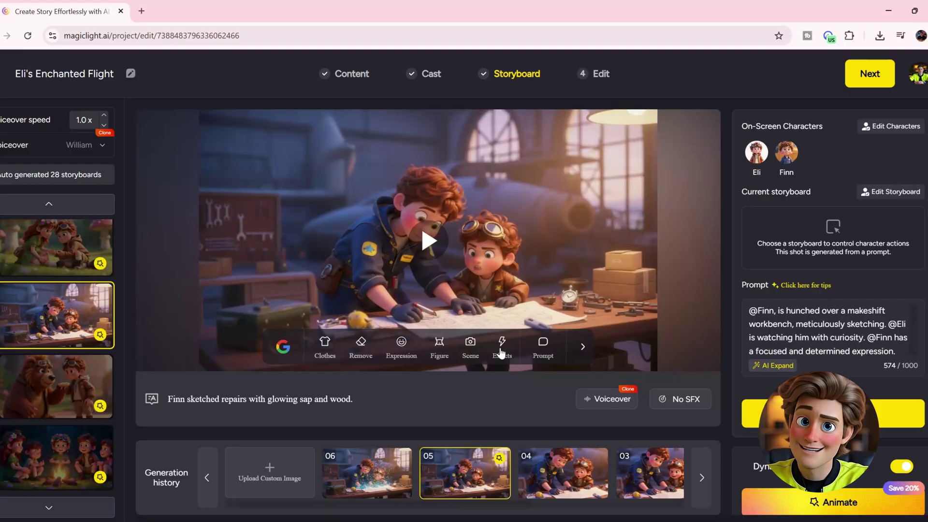
{"action": "left_click", "coordinate": [501, 351]}
{"action": "left_click", "coordinate": [500, 312]}
{"action": "scroll", "coordinate": [452, 227], "scroll_direction": "down", "scroll_amount": 1}
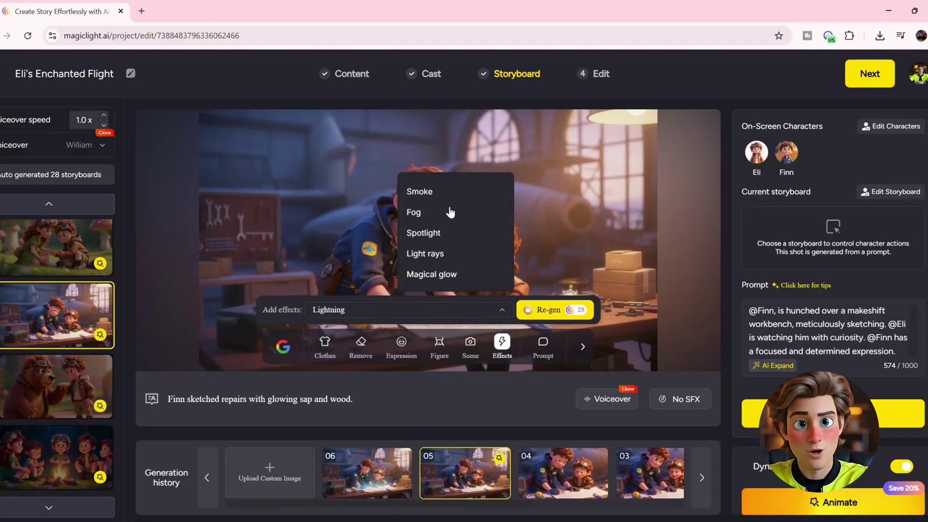
{"action": "left_click", "coordinate": [433, 215]}
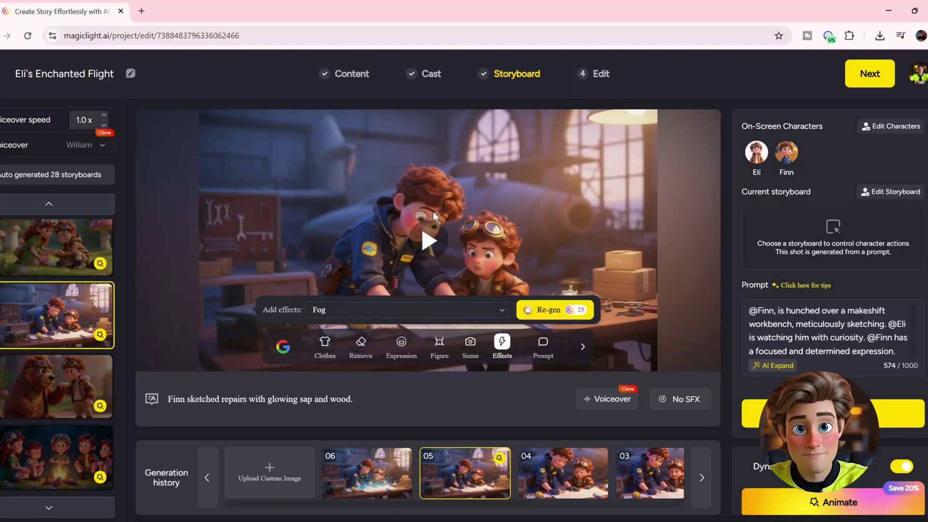
{"action": "left_click", "coordinate": [533, 312]}
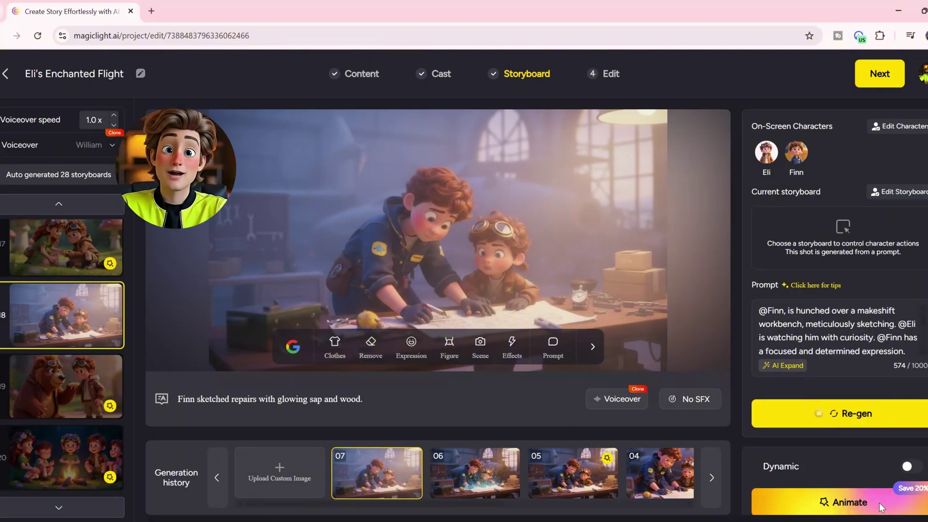
Animate the foggy workbench shot with KLing 2.1 using intelligent generation based on the screen, and play the clip.
{"action": "left_click", "coordinate": [880, 505]}
{"action": "left_click", "coordinate": [705, 297]}
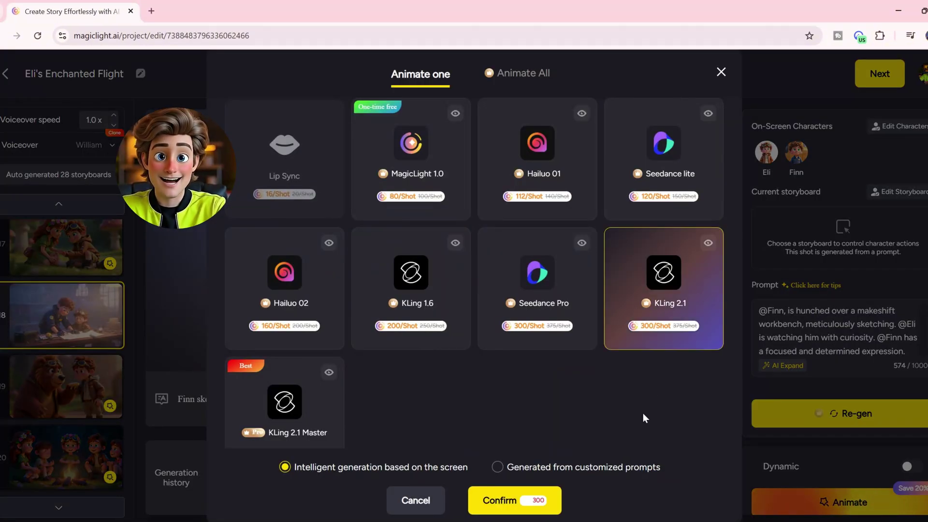
{"action": "left_click", "coordinate": [435, 510]}
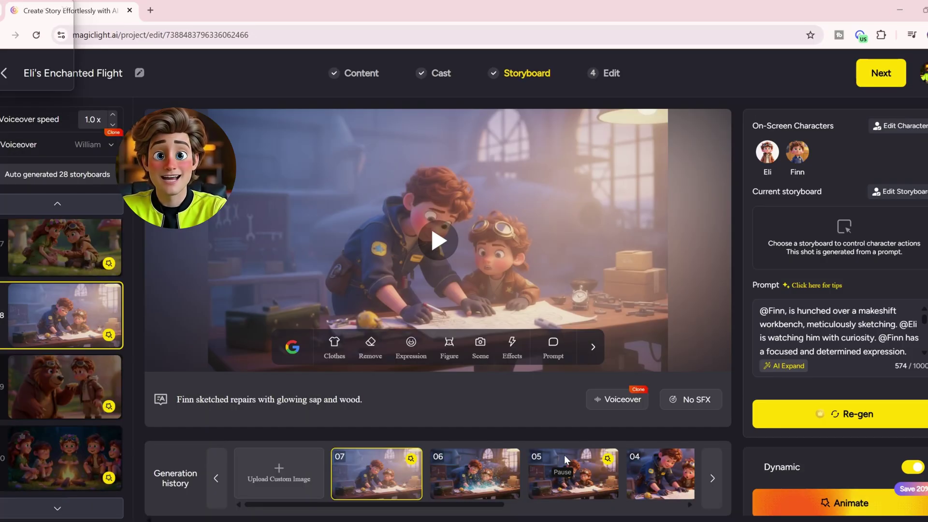
{"action": "left_click", "coordinate": [434, 242]}
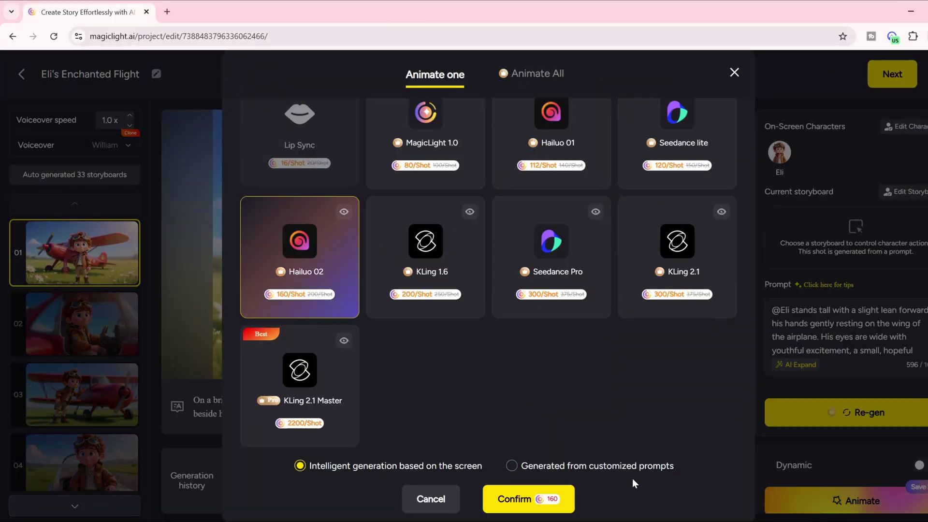
Confirm Hailuo 02 as the animation model for storyboard 01 and start animating storyboard 03.
{"action": "left_click", "coordinate": [508, 497]}
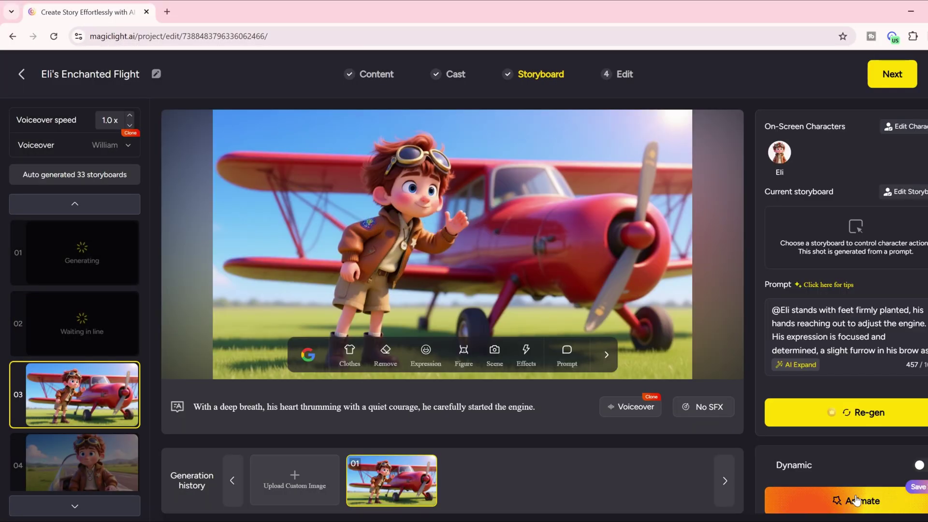
{"action": "left_click", "coordinate": [856, 499]}
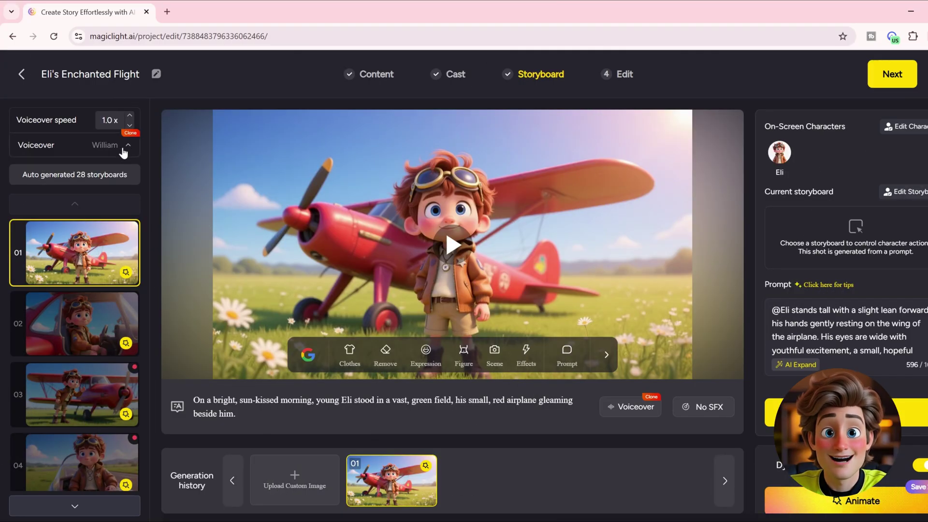
Start a voice clone for the voiceover and name it LexroAI.
{"action": "left_click", "coordinate": [124, 150]}
{"action": "left_click", "coordinate": [68, 172]}
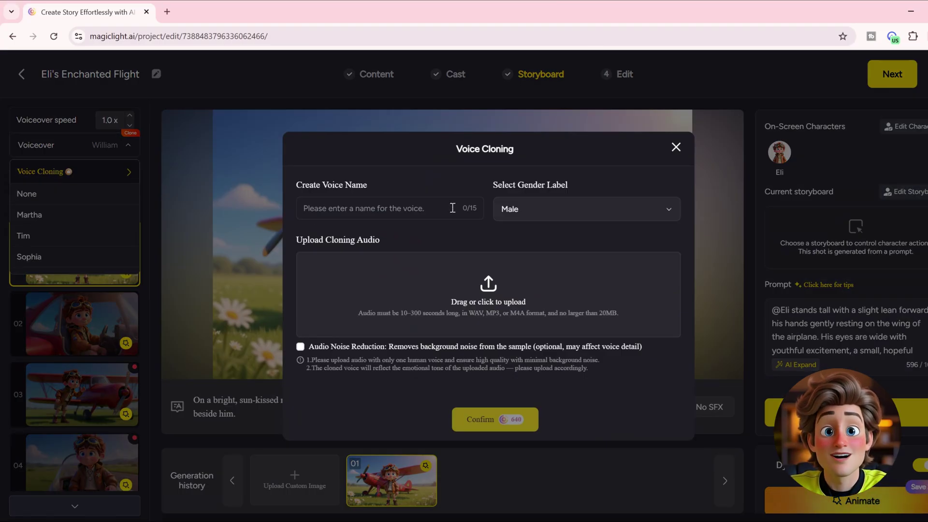
{"action": "left_click", "coordinate": [400, 208]}
{"action": "type", "text": "LexroAI"}
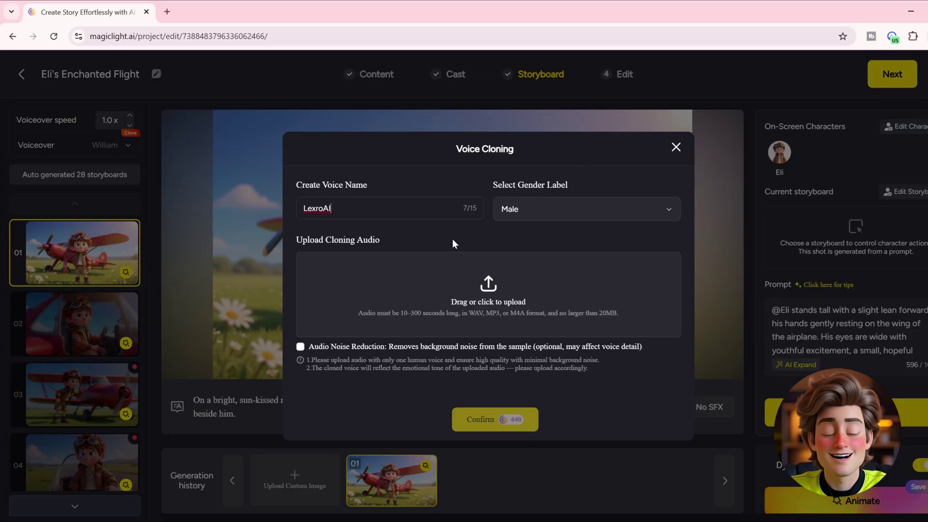
Upload a cloning audio sample for the LexroAI voice from a subfolder of the MMO folder.
{"action": "left_click", "coordinate": [490, 287]}
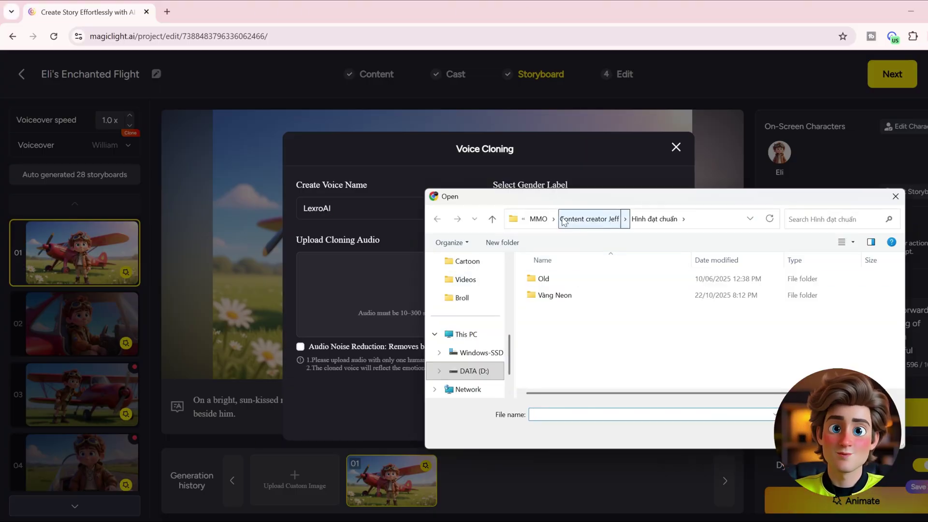
{"action": "left_click", "coordinate": [542, 221]}
{"action": "double_click", "coordinate": [576, 380]}
{"action": "double_click", "coordinate": [590, 314]}
{"action": "double_click", "coordinate": [610, 365]}
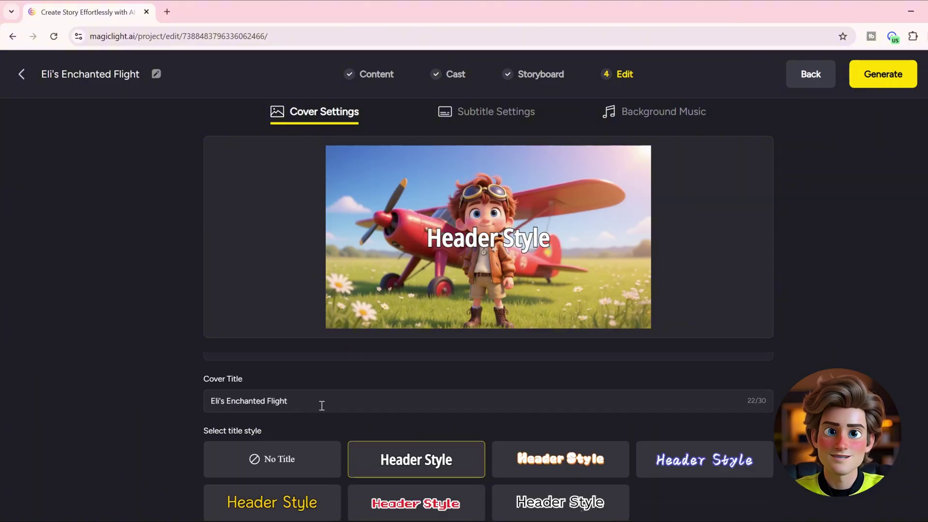
Set the cover title style to No Title and look at the subtitle settings.
{"action": "left_click", "coordinate": [289, 454]}
{"action": "left_click", "coordinate": [700, 473]}
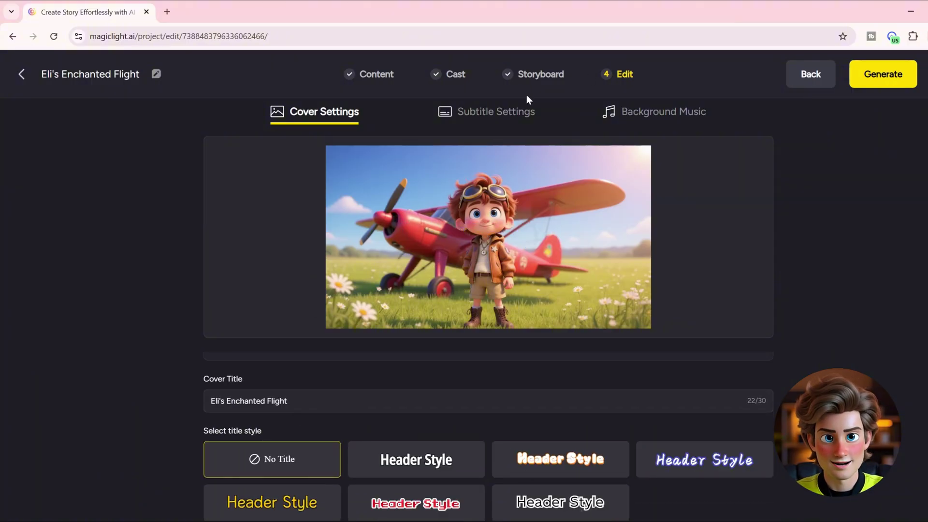
{"action": "left_click", "coordinate": [503, 115]}
Set the story video's background music to None and generate the video.
{"action": "left_click", "coordinate": [669, 117]}
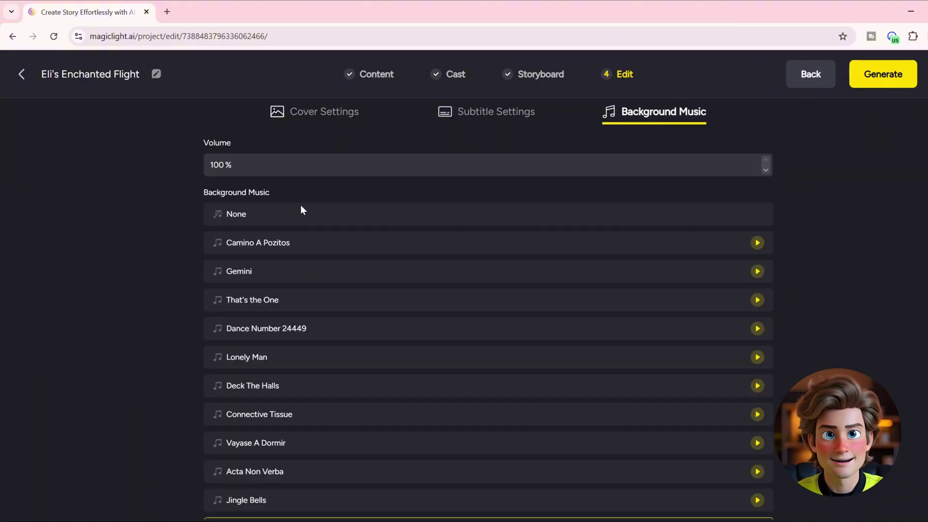
{"action": "left_click", "coordinate": [351, 217]}
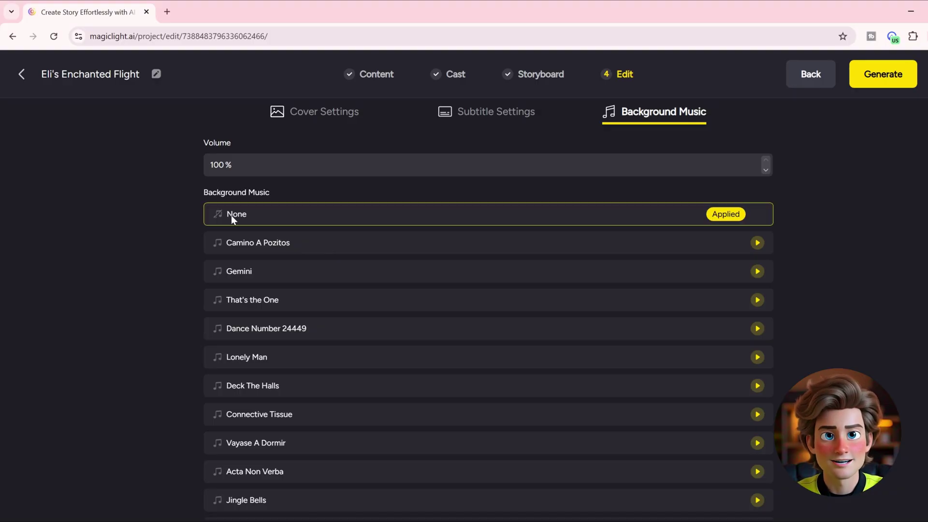
{"action": "left_click", "coordinate": [894, 76]}
{"action": "left_click", "coordinate": [534, 424]}
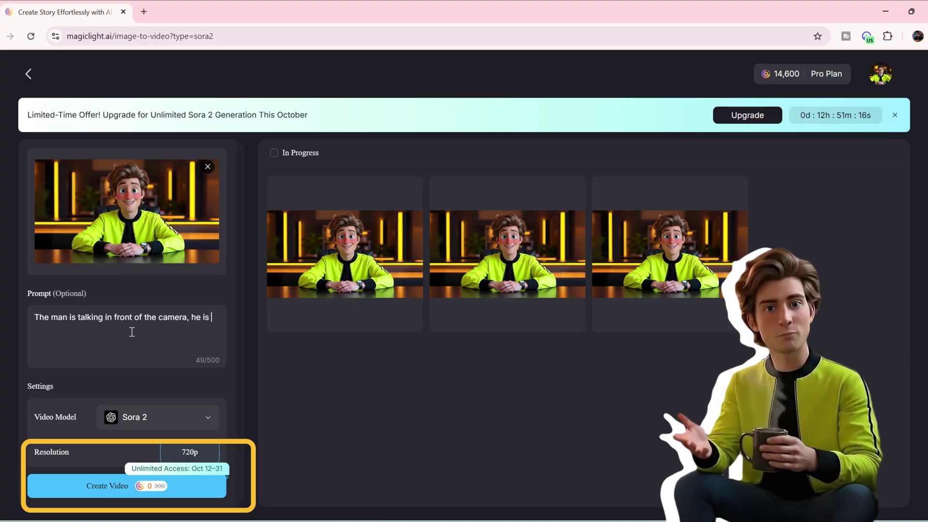
Continue the Sora 2 image-to-video prompt "The man is talking in front of the camera, he is" with "confident".
{"action": "type", "text": "confident"}
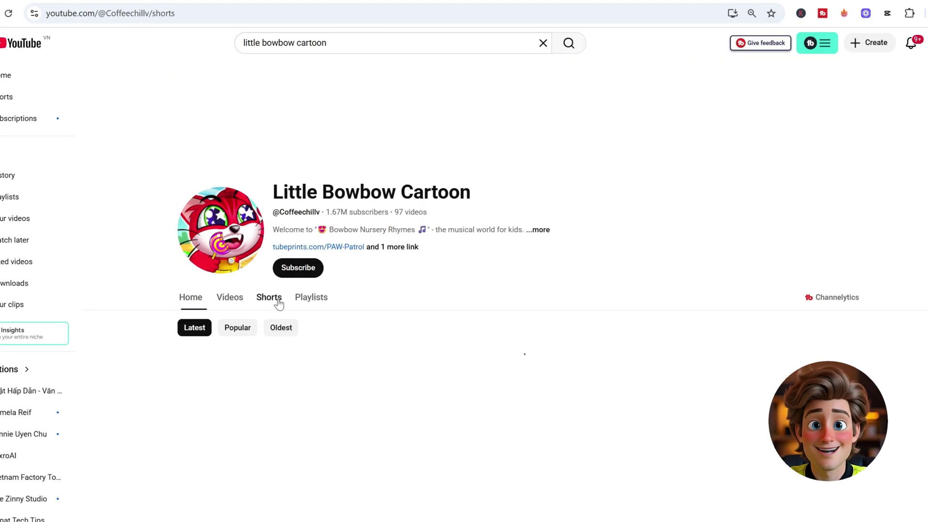
On YouTube, sort the Little Bowbow Cartoon channel's Shorts by popularity and look through the most viewed ones.
{"action": "scroll", "coordinate": [484, 321], "scroll_direction": "down", "scroll_amount": 1}
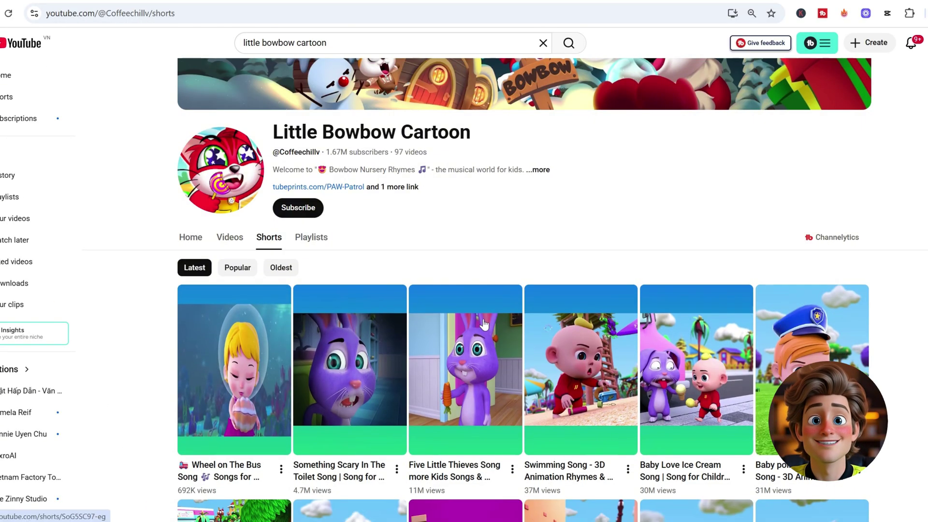
{"action": "left_click", "coordinate": [233, 268]}
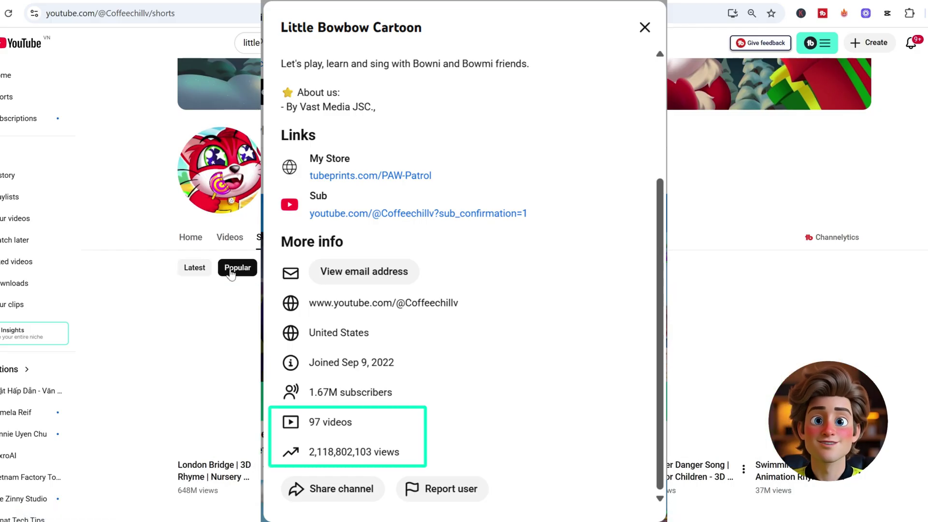
{"action": "scroll", "coordinate": [231, 274], "scroll_direction": "down", "scroll_amount": 2}
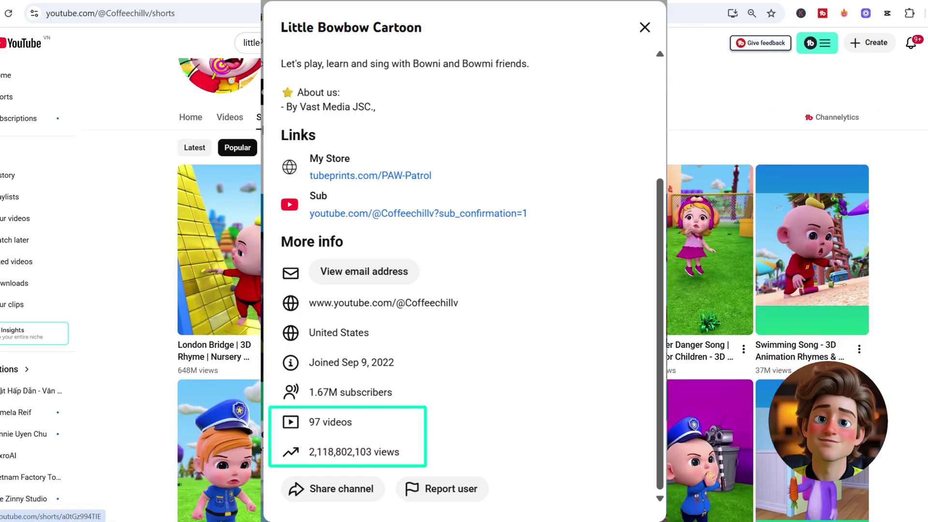
{"action": "scroll", "coordinate": [645, 329], "scroll_direction": "down", "scroll_amount": 2}
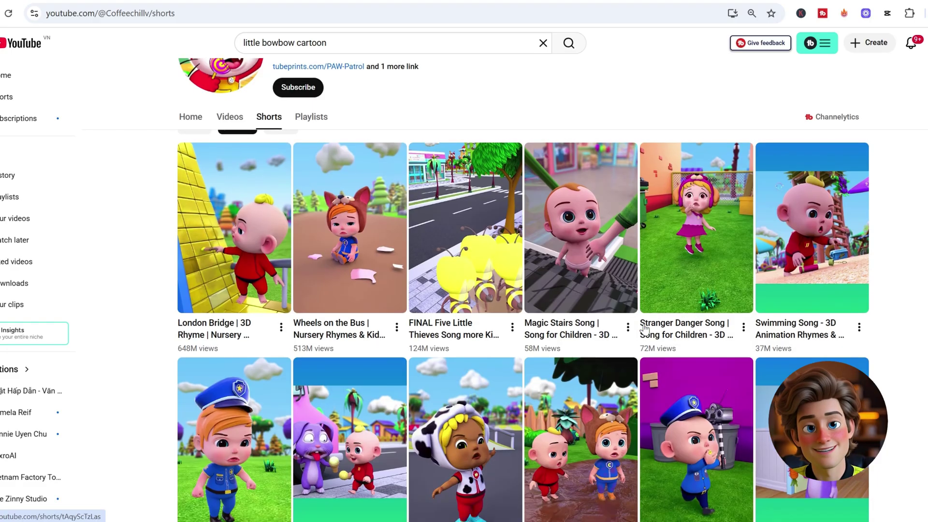